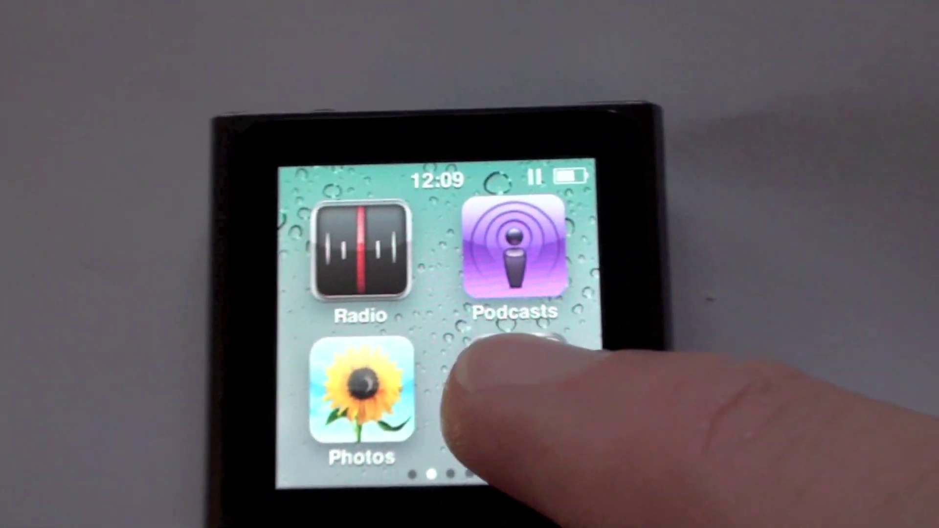
Step: Under Settings > Pedometer, set Steps per Day to 10,000 and confirm it
{"action": "left_click", "coordinate": [506, 367]}
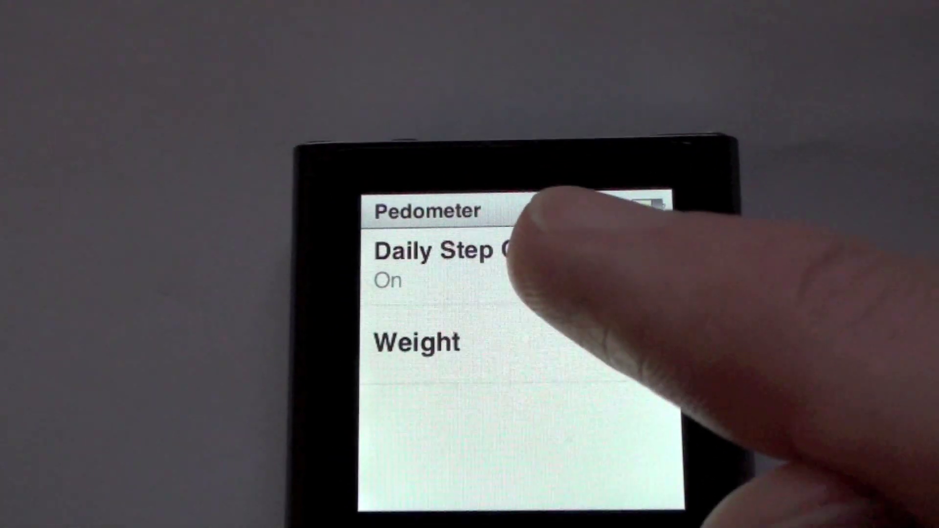
{"action": "left_click", "coordinate": [528, 242]}
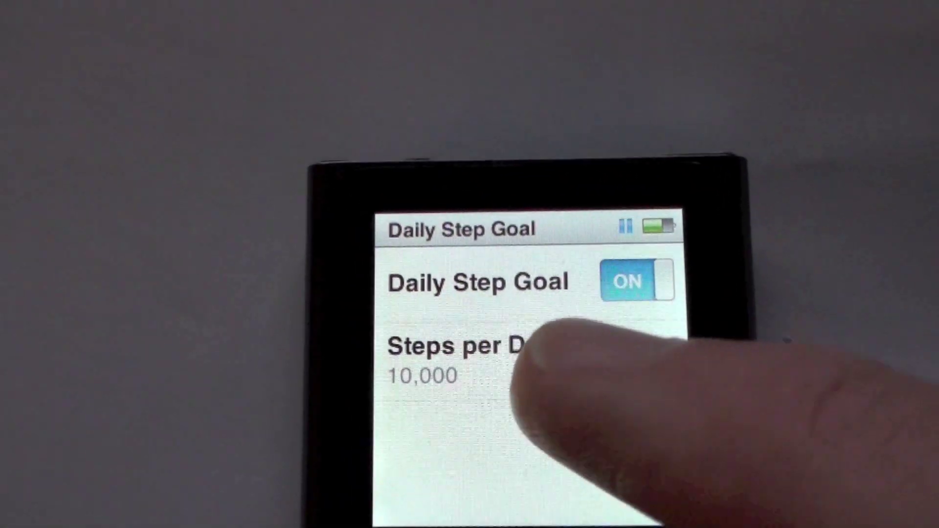
{"action": "left_click", "coordinate": [598, 352]}
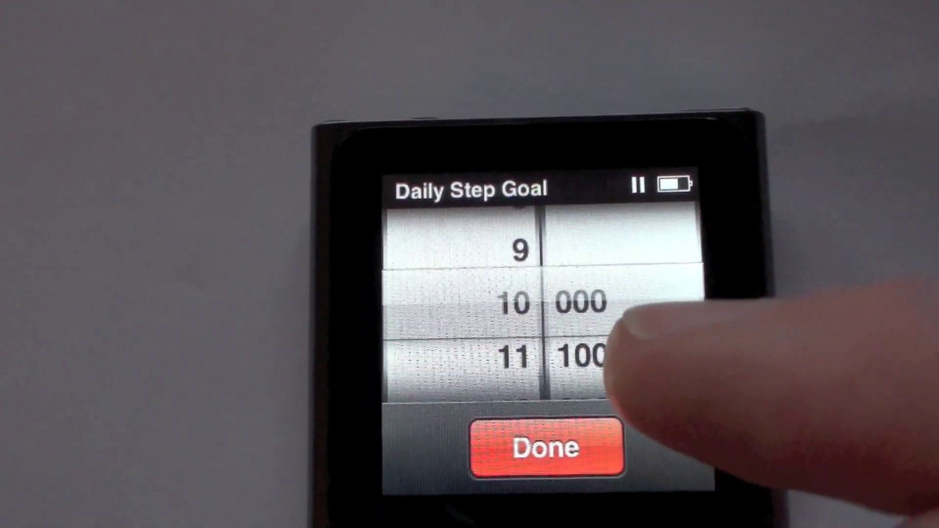
{"action": "mouse_move", "coordinate": [621, 323]}
{"action": "left_mouse_down"}
{"action": "mouse_move", "coordinate": [618, 199]}
{"action": "mouse_move", "coordinate": [650, 199]}
{"action": "mouse_move", "coordinate": [661, 326]}
{"action": "left_mouse_up"}
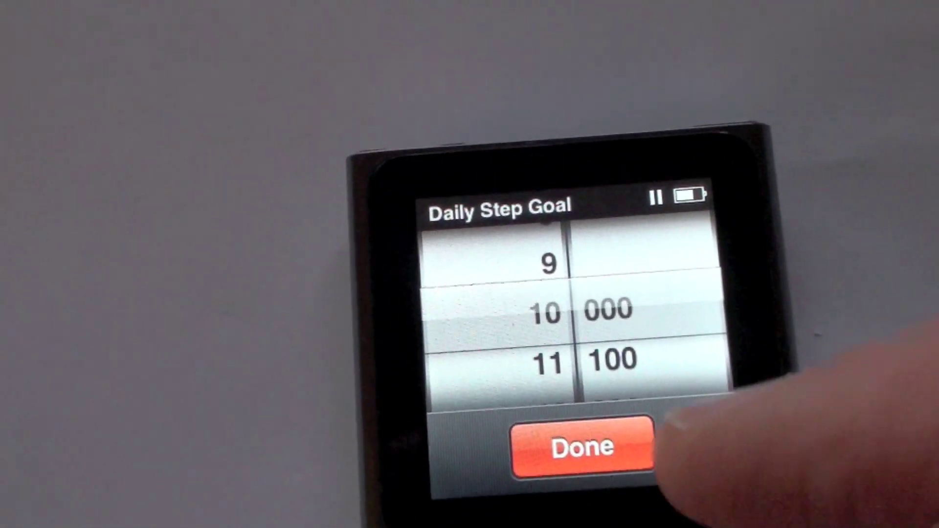
{"action": "left_click", "coordinate": [602, 436]}
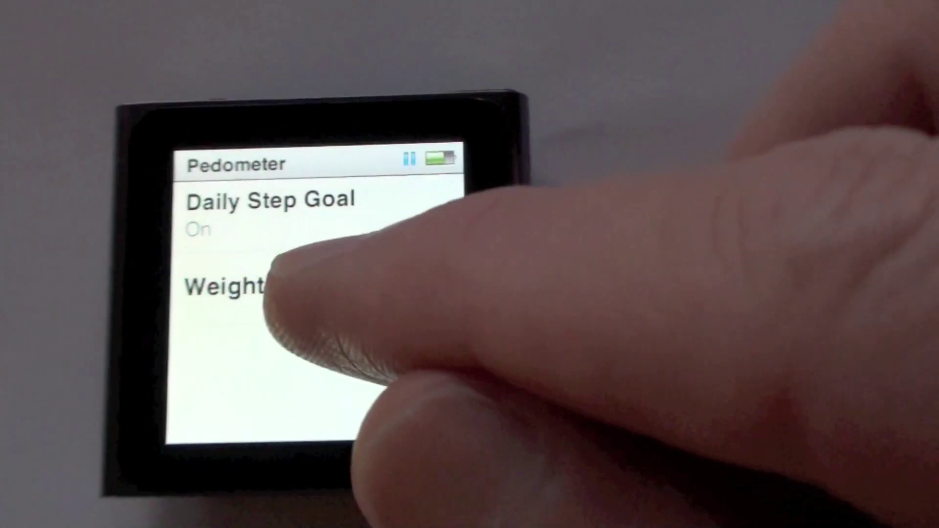
Step: Confirm a 75.0 kg pedometer weight, then swipe back through Settings to home
{"action": "left_click", "coordinate": [293, 284]}
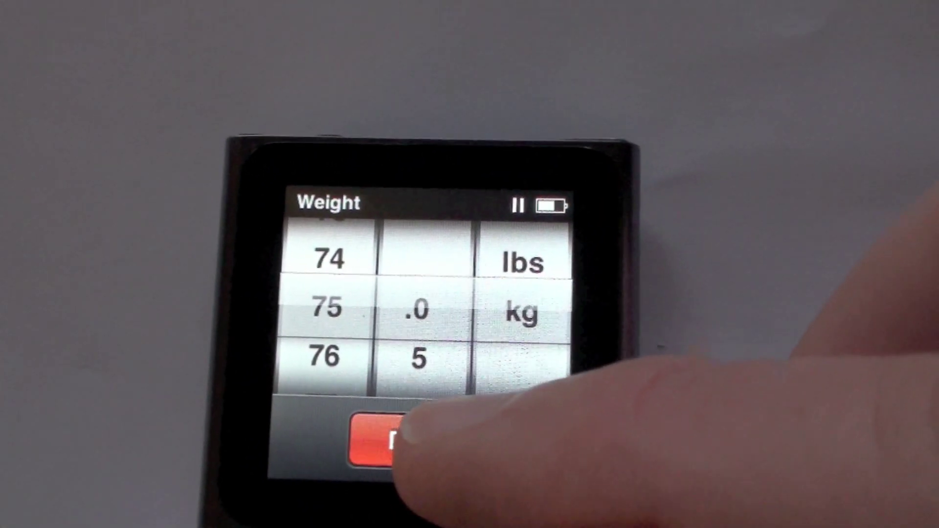
{"action": "left_click", "coordinate": [428, 435]}
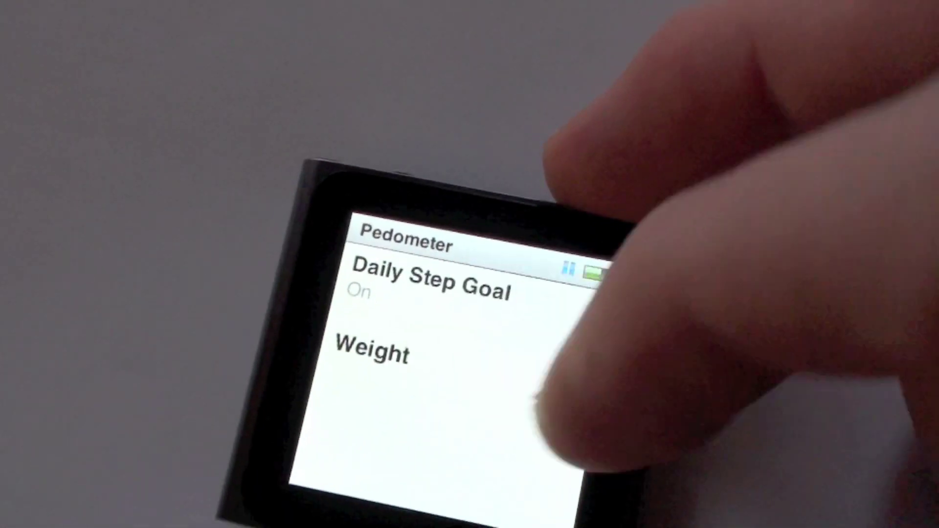
{"action": "left_click_drag", "start_coordinate": [367, 331], "coordinate": [551, 330]}
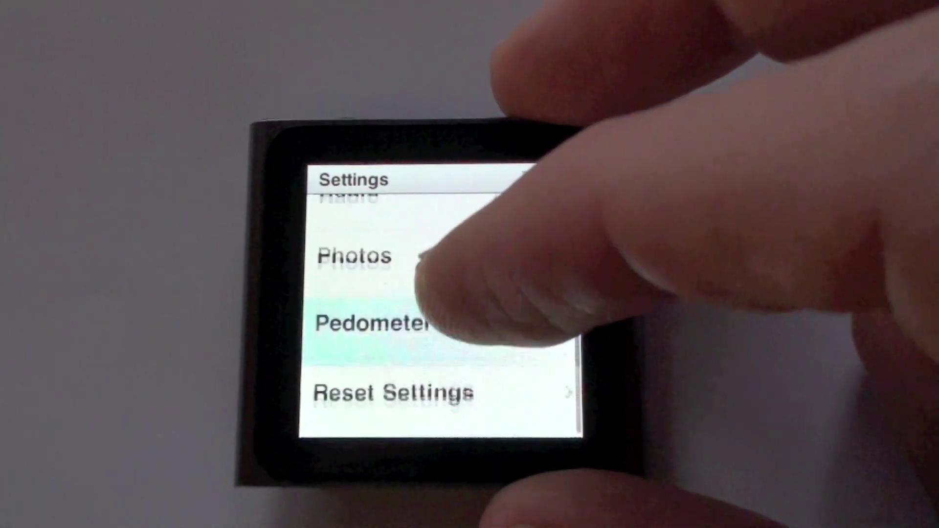
{"action": "left_click_drag", "start_coordinate": [440, 316], "coordinate": [448, 190]}
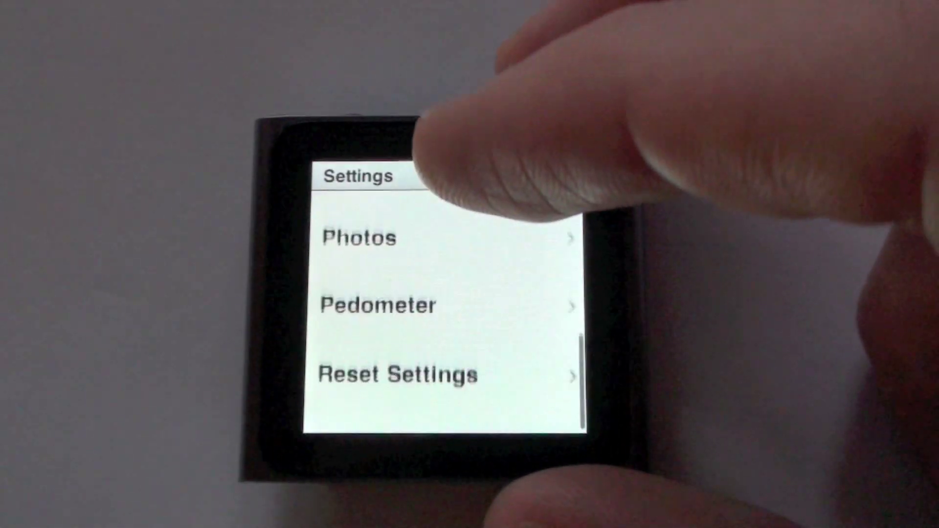
{"action": "left_click_drag", "start_coordinate": [411, 316], "coordinate": [558, 308]}
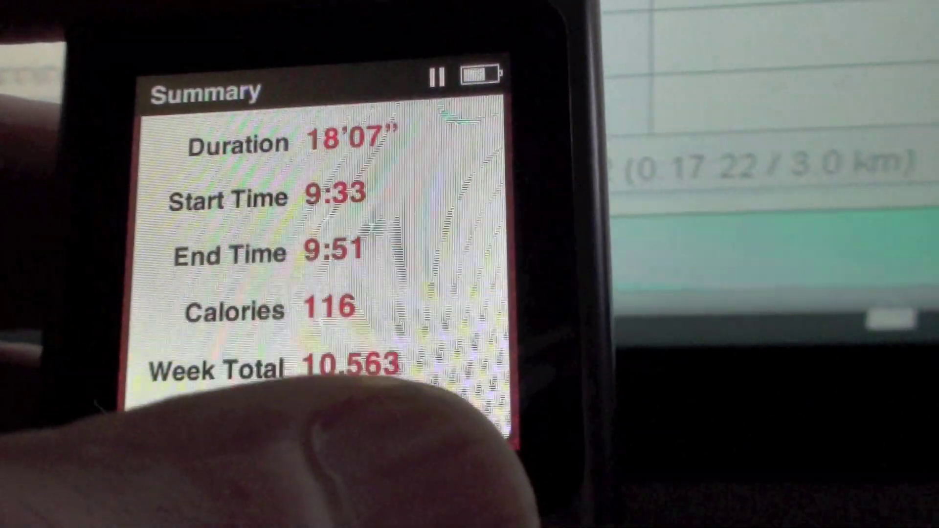
{"action": "scroll", "coordinate": [316, 294], "scroll_direction": "down", "scroll_amount": 3}
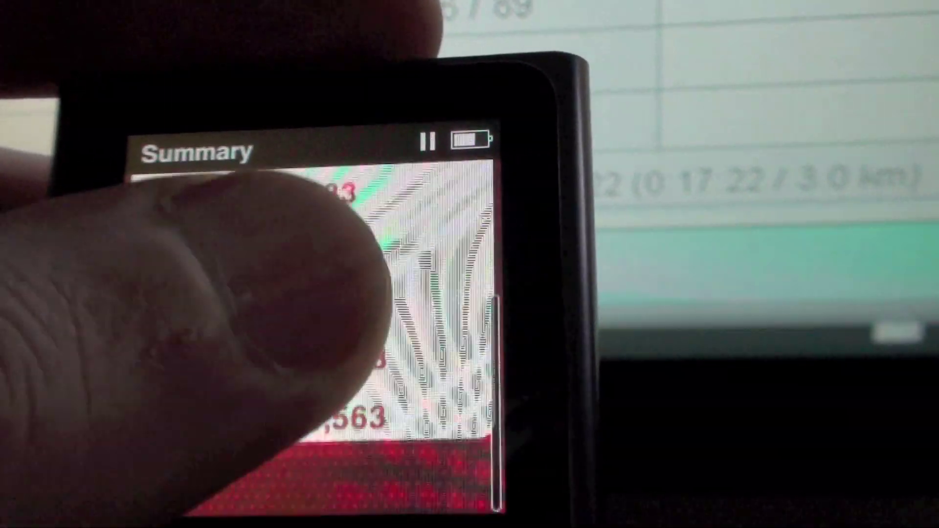
{"action": "scroll", "coordinate": [316, 308], "scroll_direction": "up", "scroll_amount": 3}
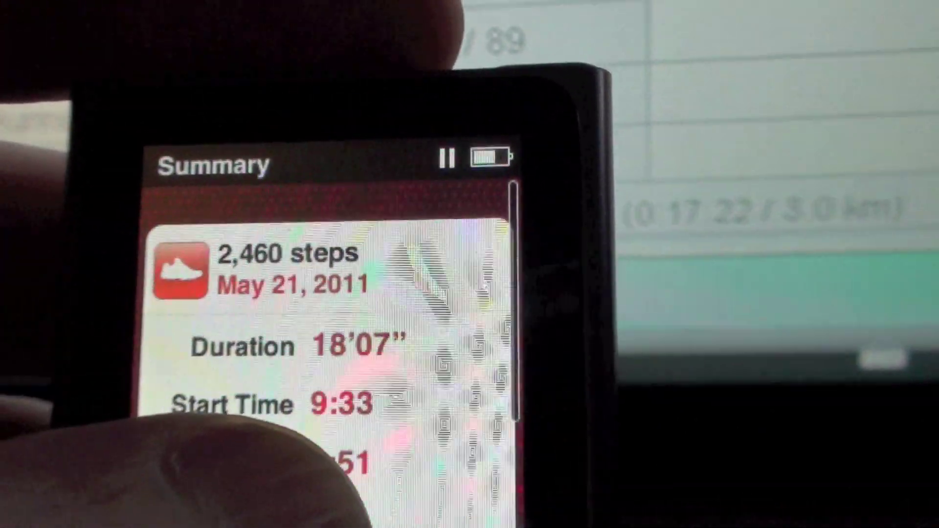